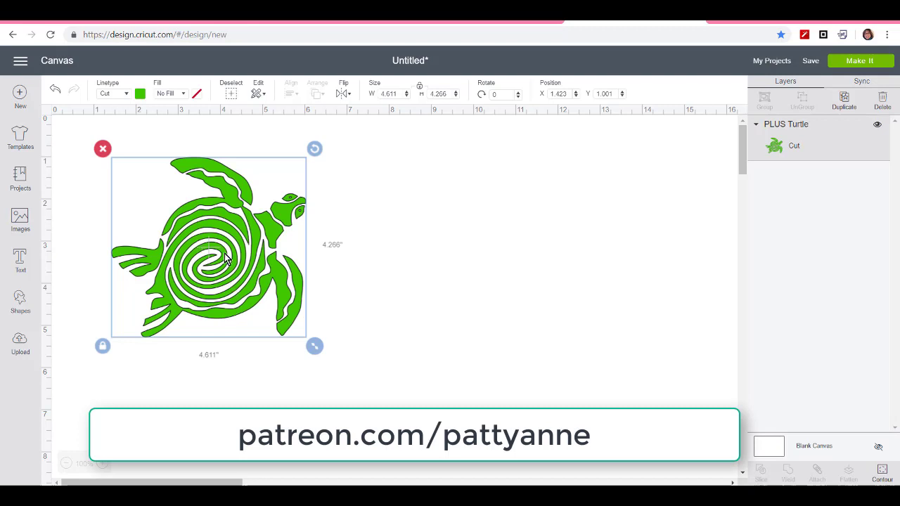
# Step: Reposition the turtle near the canvas origin at about X 0.3, Y 0.21 inches and deselect it
pyautogui.moveTo(241, 230); pyautogui.dragTo(255, 229)
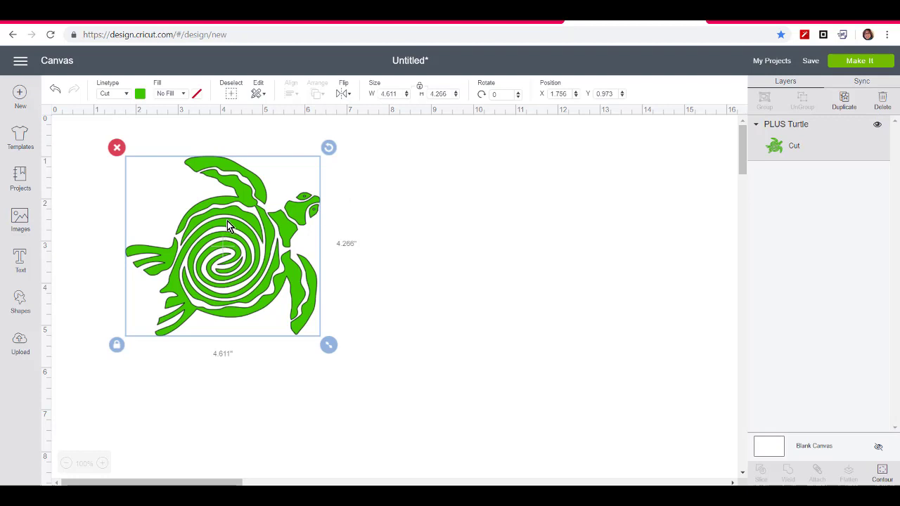
pyautogui.moveTo(225, 213); pyautogui.dragTo(168, 203)
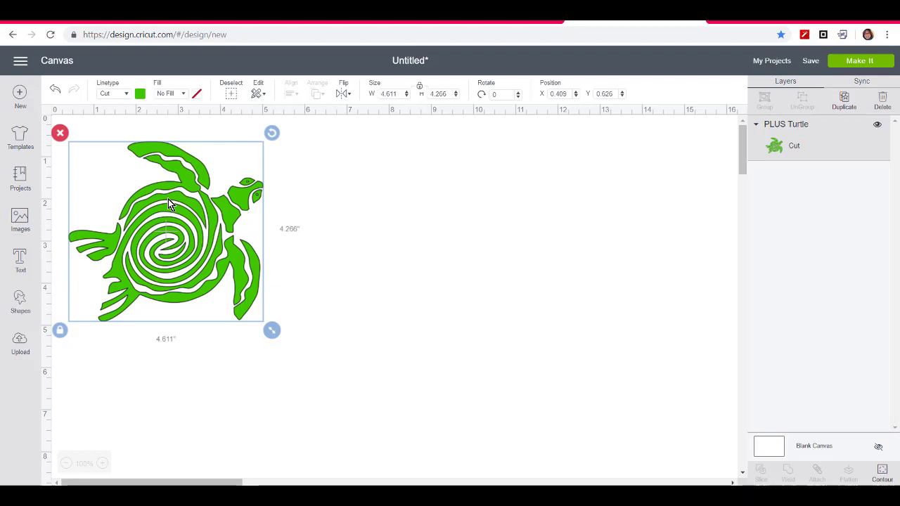
pyautogui.moveTo(169, 203); pyautogui.dragTo(150, 189)
pyautogui.click(357, 203)
pyautogui.click(339, 203)
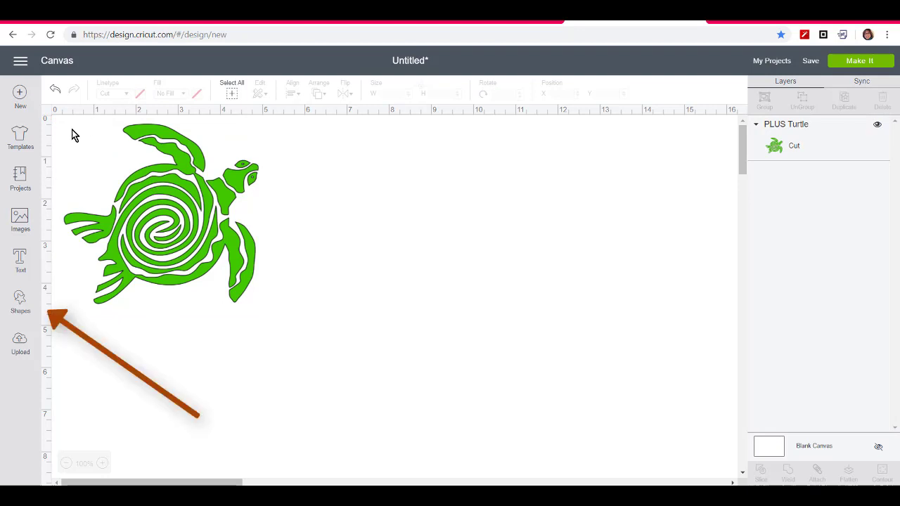
# Step: Add a star shape, shrink it to about 0.84 inches wide, and place it above the turtle's tail at about X 0.375, Y 0.25
pyautogui.click(19, 301)
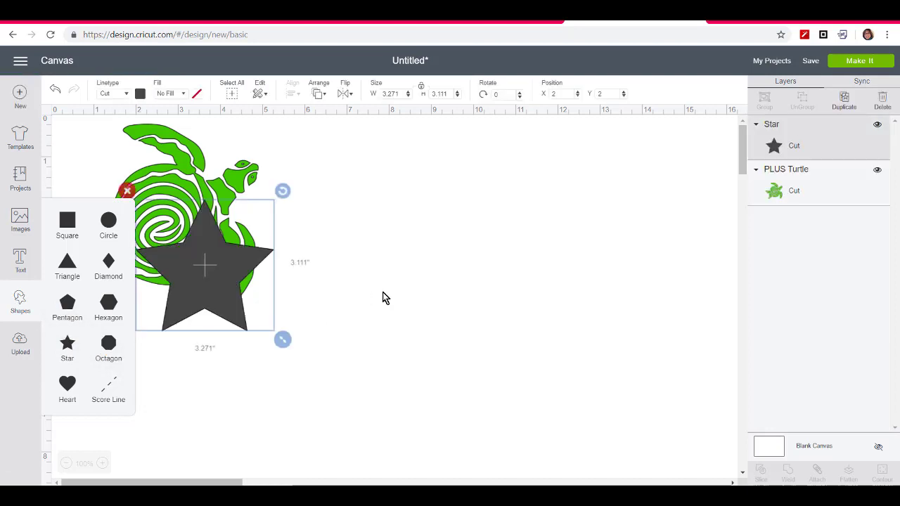
pyautogui.moveTo(281, 341); pyautogui.dragTo(180, 259)
pyautogui.moveTo(153, 219); pyautogui.dragTo(90, 149)
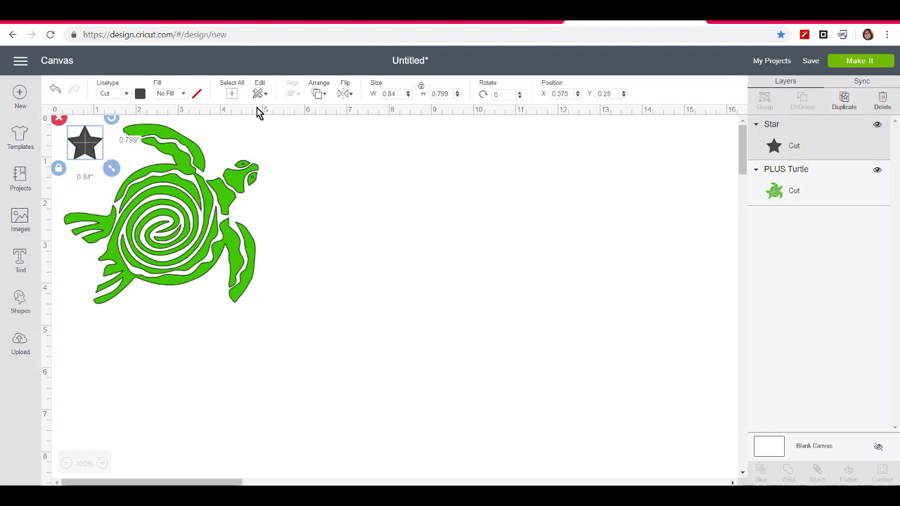
# Step: Recolor the star white and shrink it to about 0.6 inches wide
pyautogui.click(141, 94)
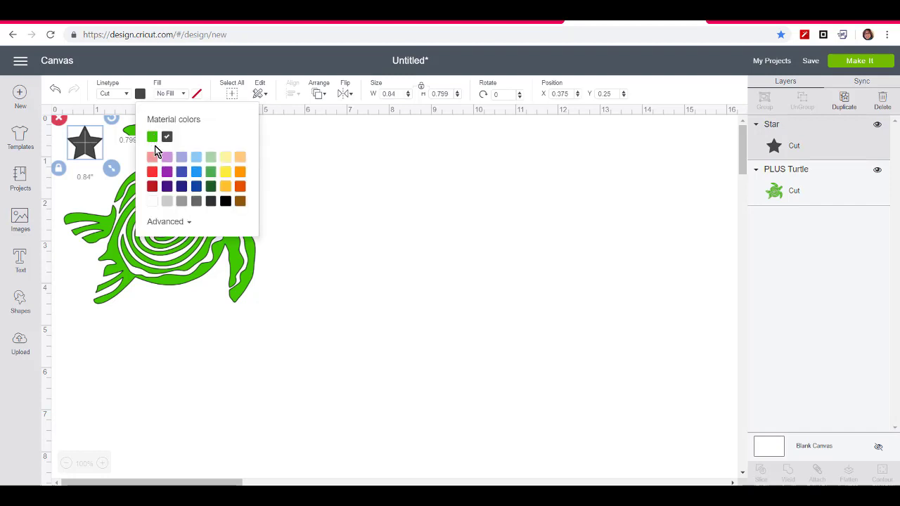
pyautogui.click(153, 203)
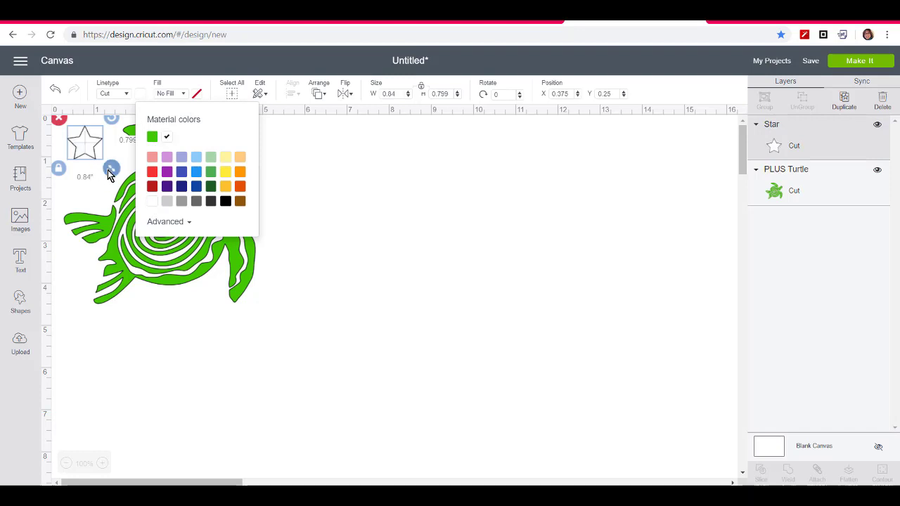
pyautogui.moveTo(107, 169); pyautogui.dragTo(110, 158)
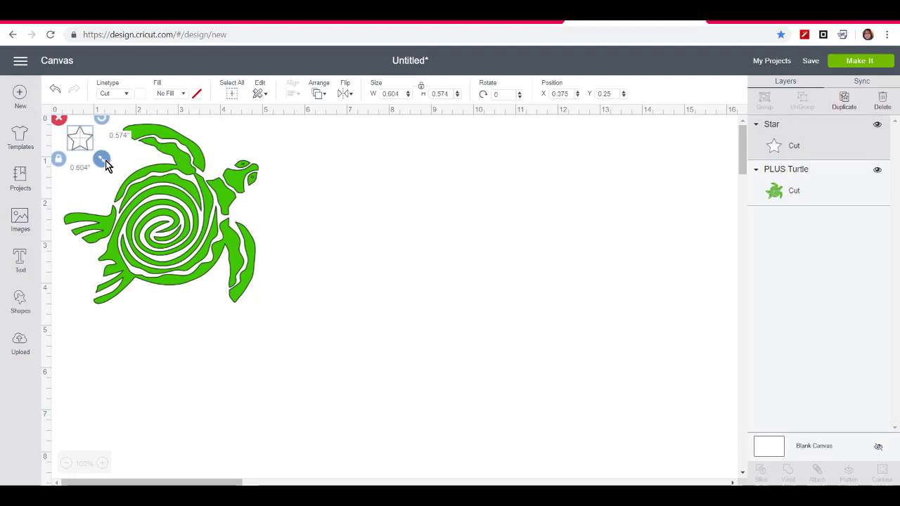
pyautogui.click(476, 229)
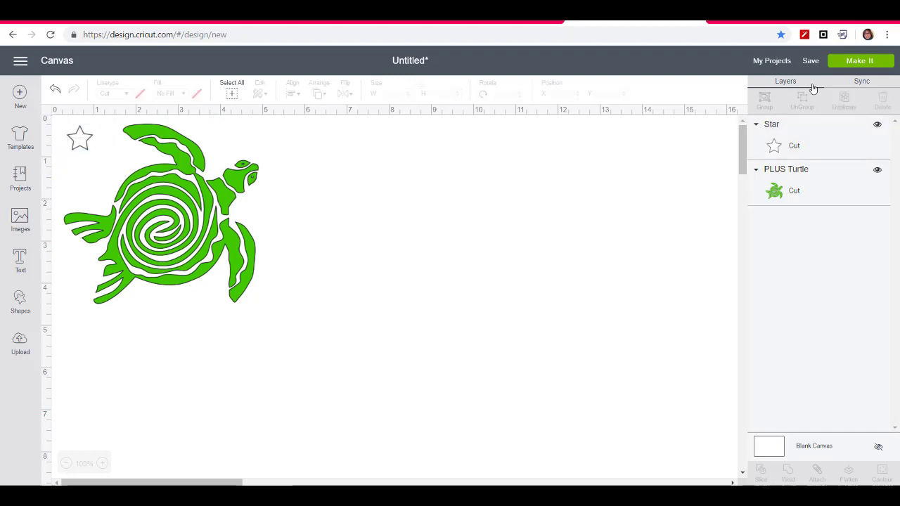
# Step: Send the project to cutting with its default mat settings and connect the Air2 : A8A8 (Bluetooth) machine
pyautogui.click(848, 64)
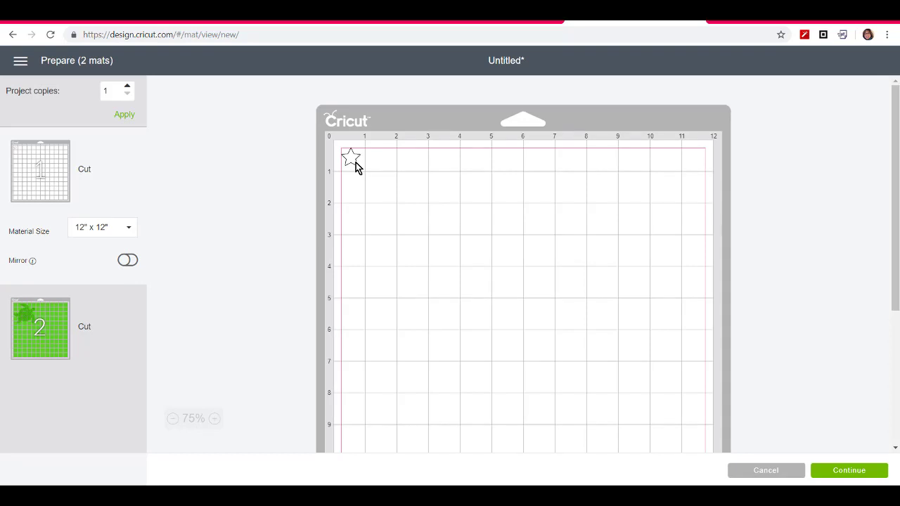
pyautogui.click(849, 472)
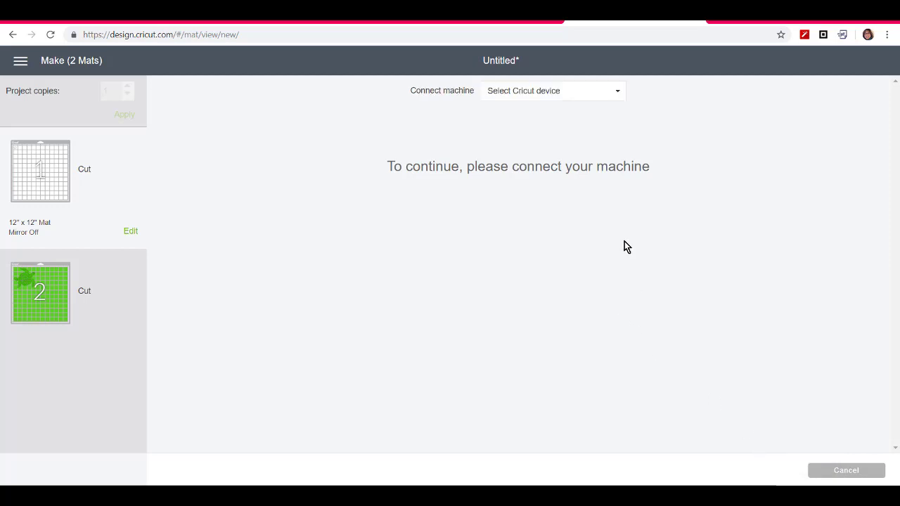
pyautogui.click(572, 94)
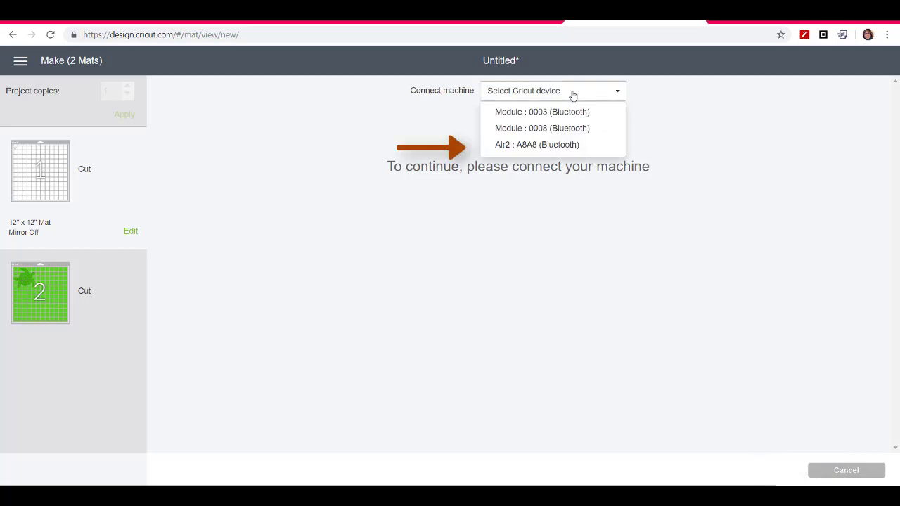
pyautogui.click(571, 145)
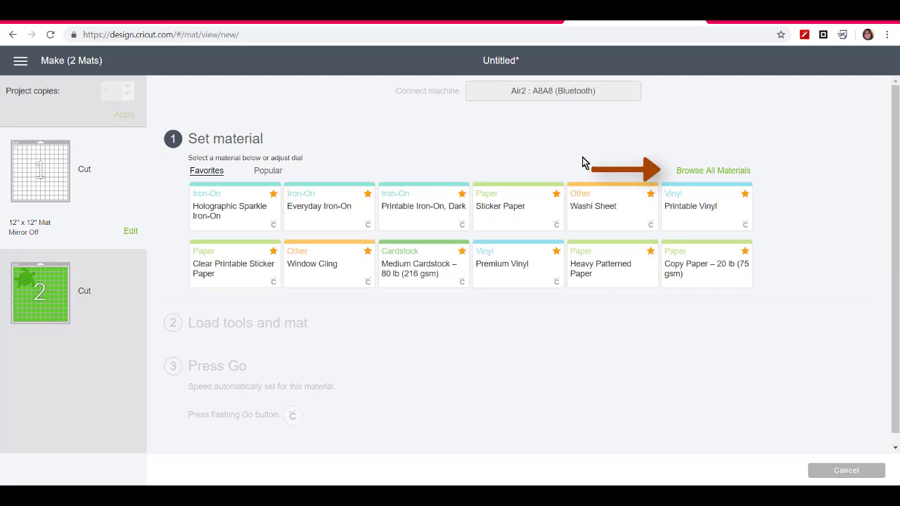
# Step: Set the cut material to Adhesive Foil from the Vinyl category of all materials
pyautogui.click(728, 177)
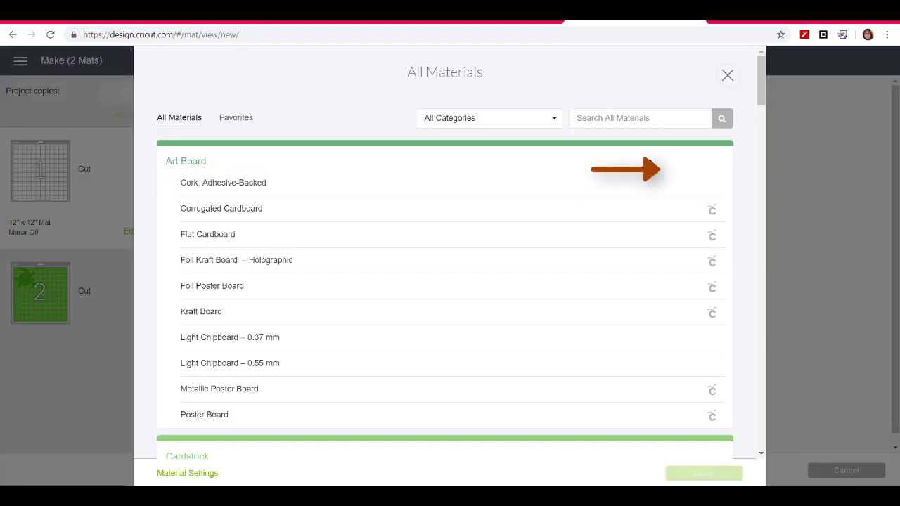
pyautogui.click(556, 121)
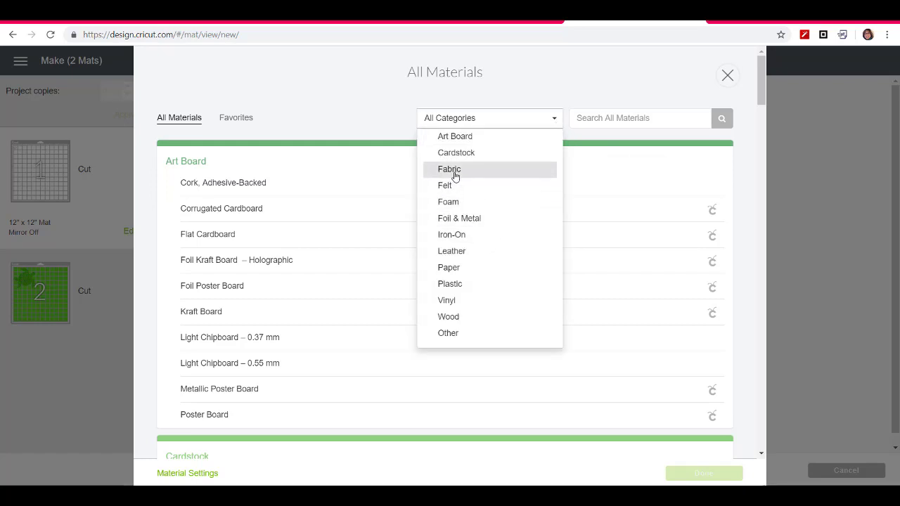
pyautogui.click(457, 302)
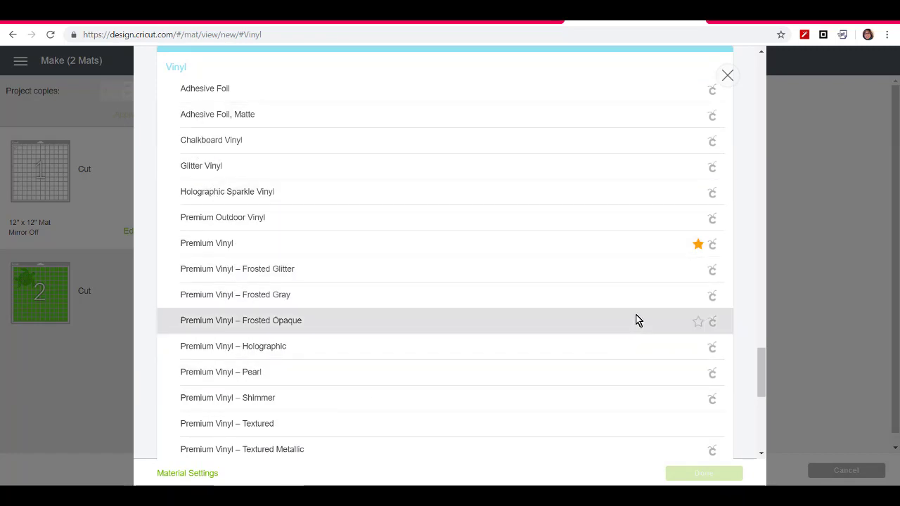
pyautogui.moveTo(764, 363)
pyautogui.mouseDown()
pyautogui.moveTo(764, 386)
pyautogui.moveTo(759, 360)
pyautogui.mouseUp()
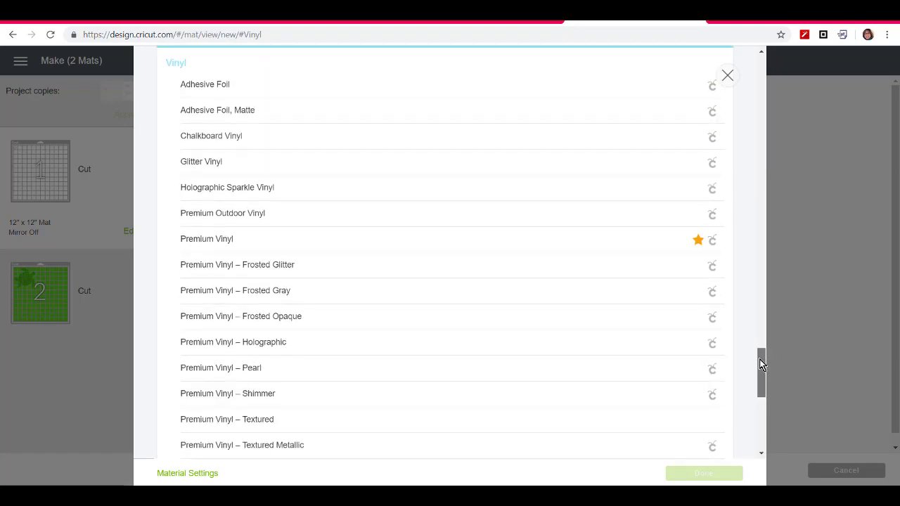
pyautogui.click(234, 92)
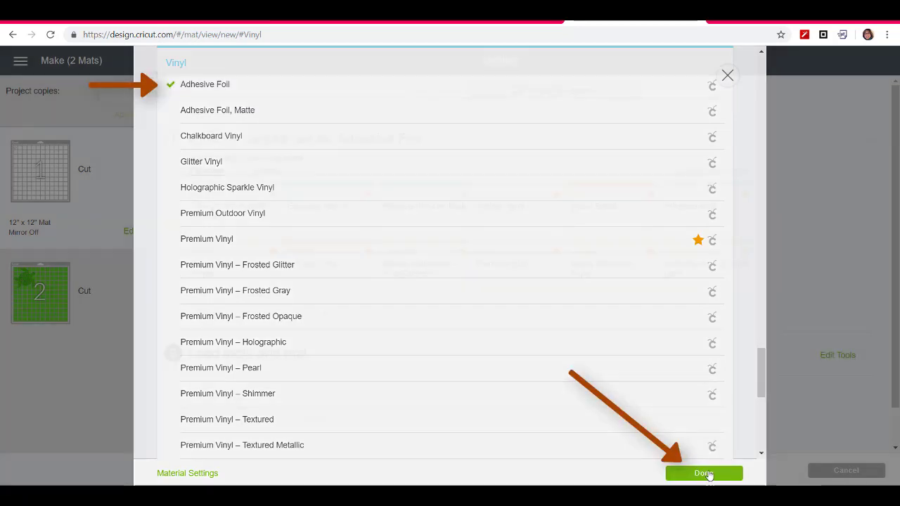
pyautogui.click(705, 473)
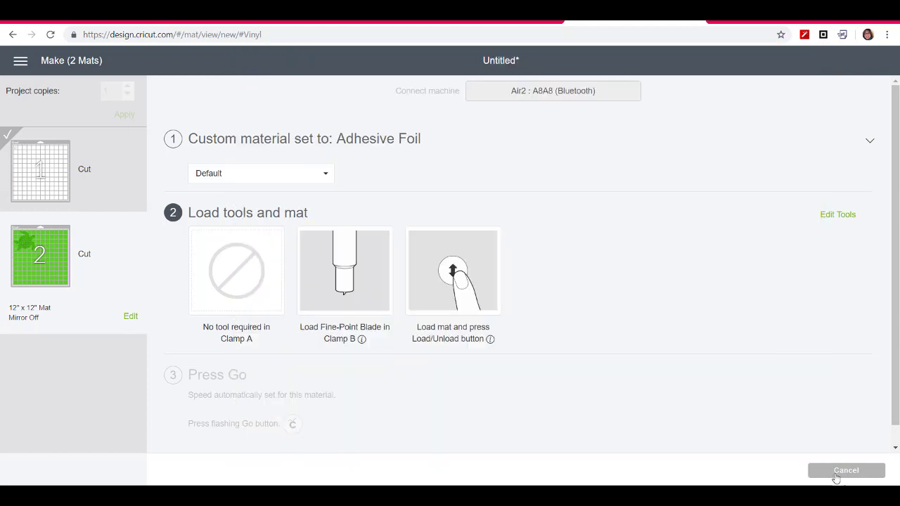
# Step: Cancel the remaining cut for the turtle mat and return to the canvas
pyautogui.click(843, 470)
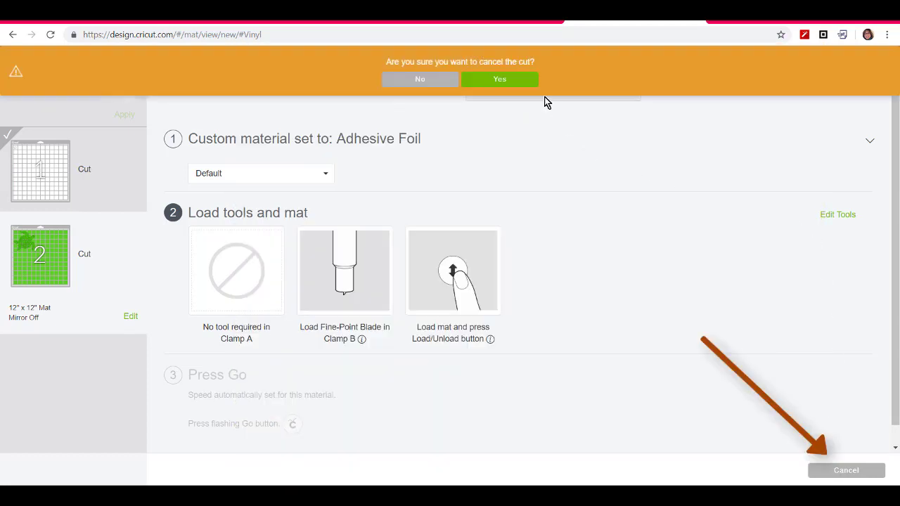
pyautogui.click(499, 80)
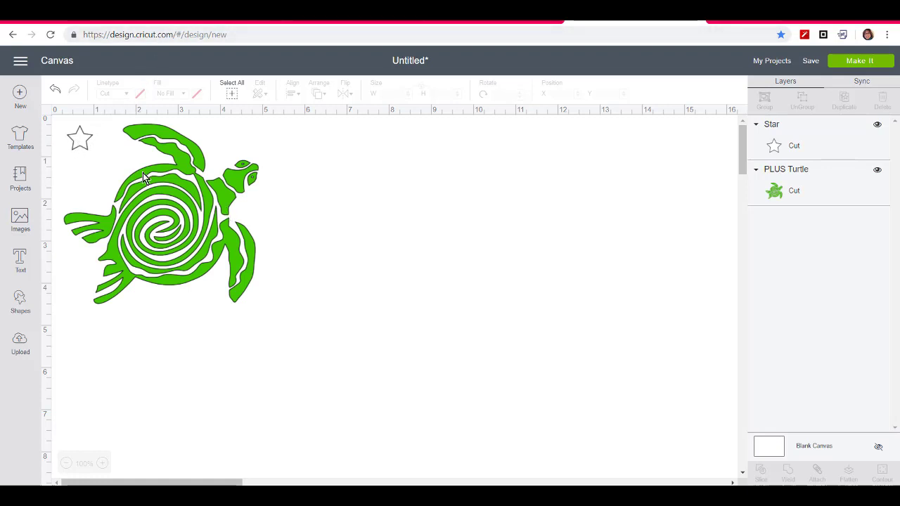
# Step: Move the star down toward the canvas edge, to about X 0.15, Y 0.89 inches
pyautogui.click(186, 194)
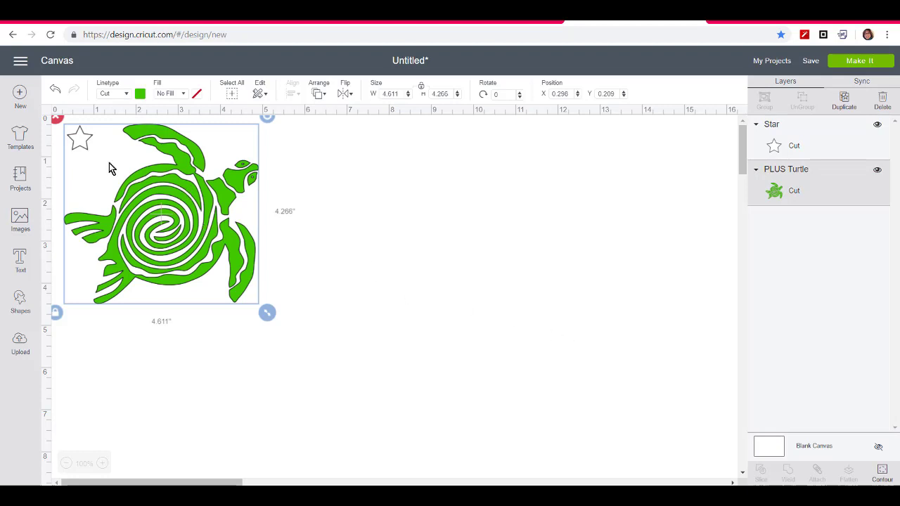
pyautogui.click(372, 198)
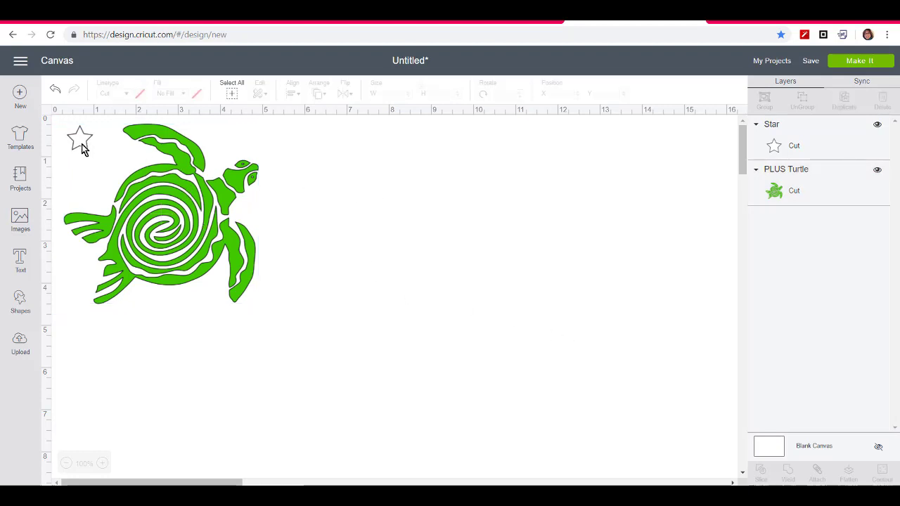
pyautogui.moveTo(82, 147); pyautogui.dragTo(74, 176)
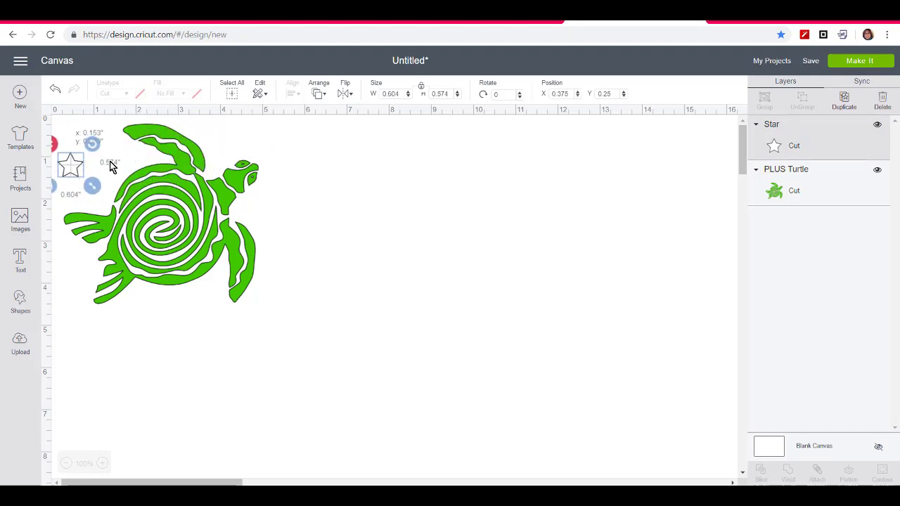
# Step: Preview the turtle's placement on mat 2 and return to the canvas
pyautogui.click(864, 61)
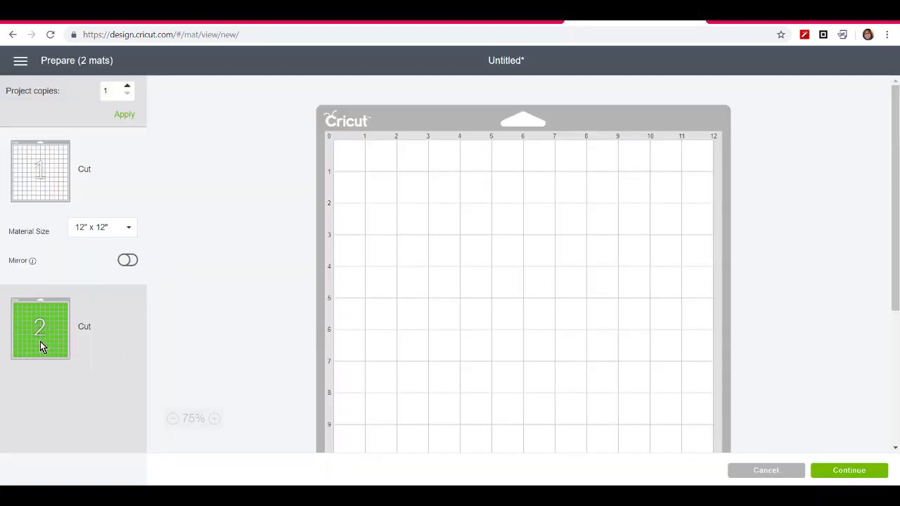
pyautogui.click(40, 342)
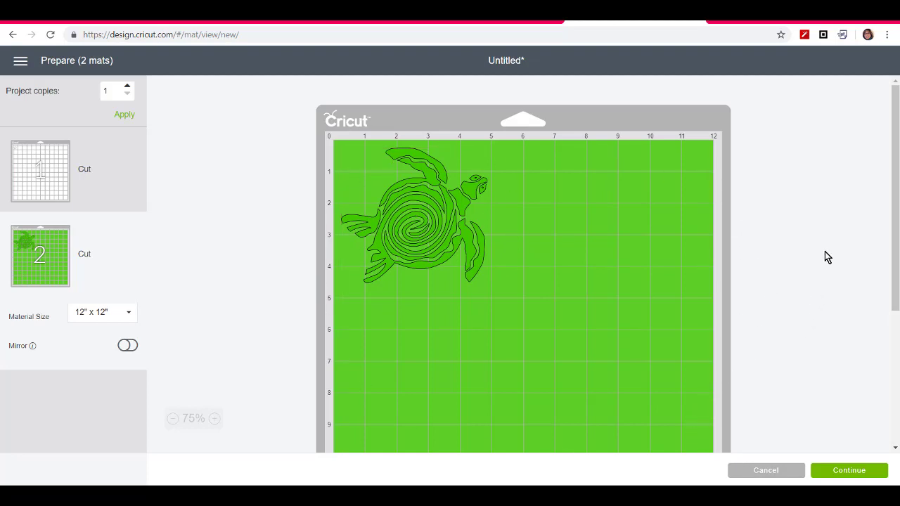
pyautogui.click(773, 477)
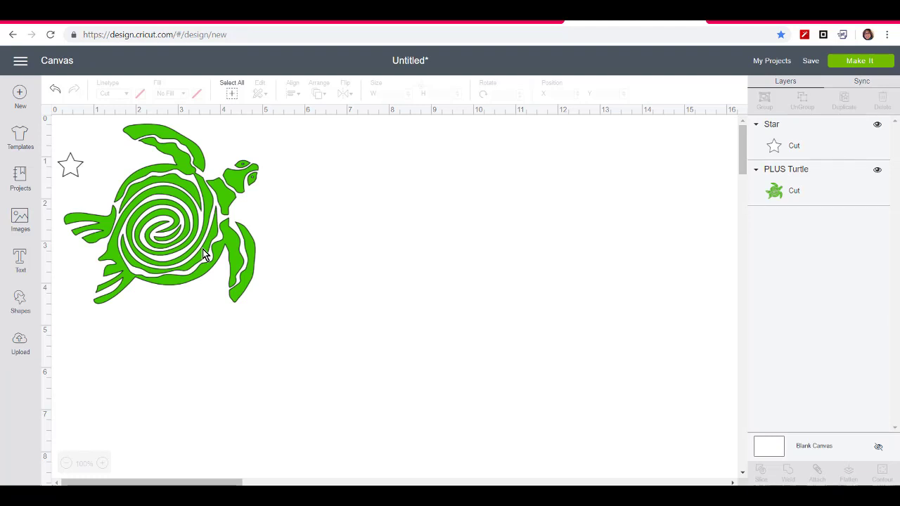
# Step: Move the star up to about X 0.22, Y 0.17 inches and shrink it to about 0.53 inches wide
pyautogui.click(207, 248)
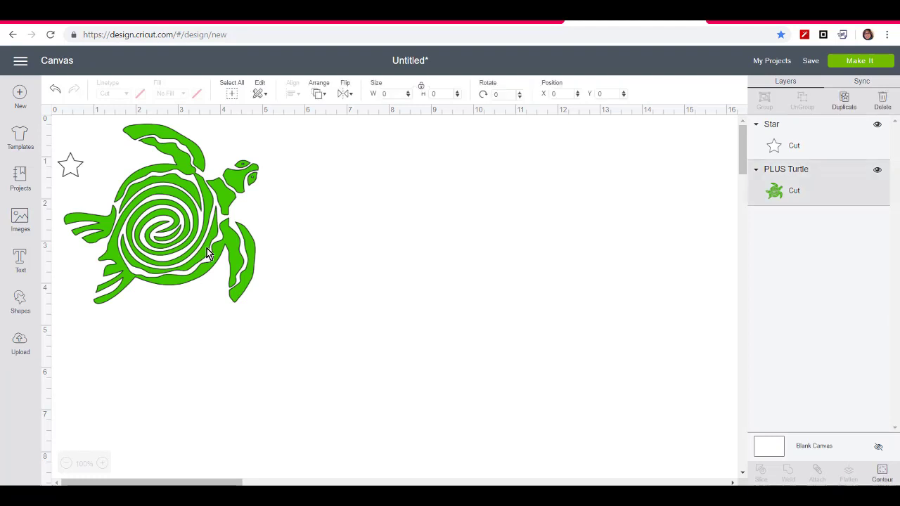
pyautogui.click(21, 301)
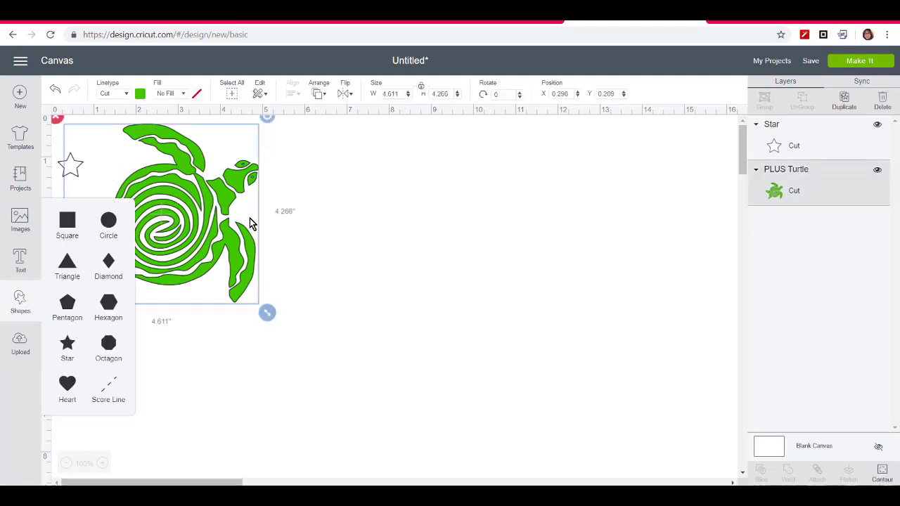
pyautogui.click(77, 172)
pyautogui.click(73, 146)
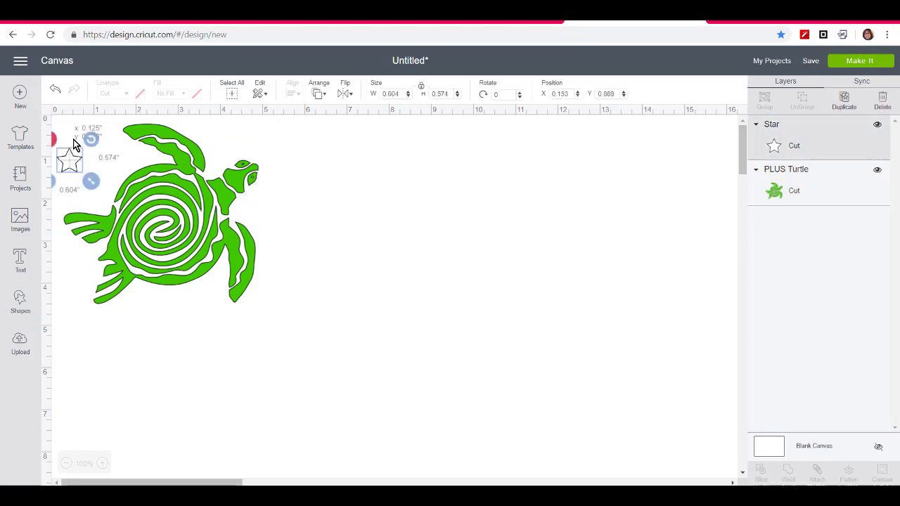
pyautogui.moveTo(74, 144); pyautogui.dragTo(92, 151)
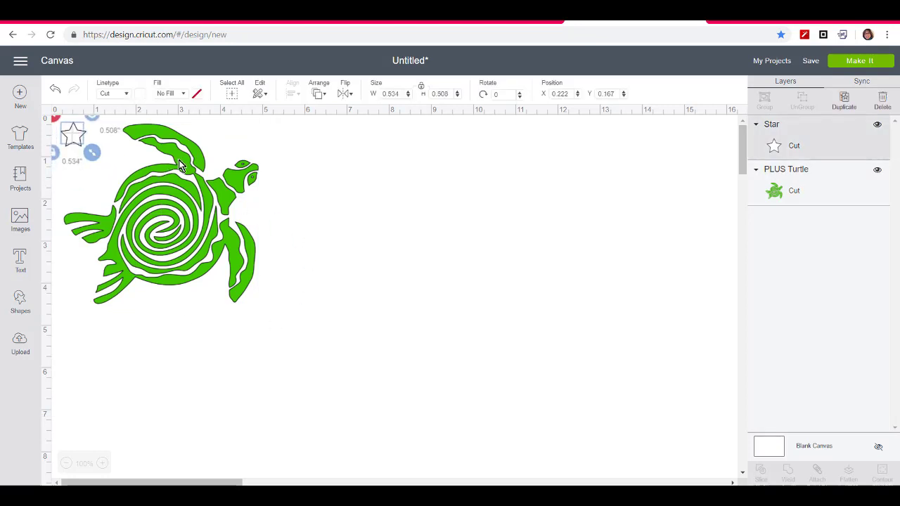